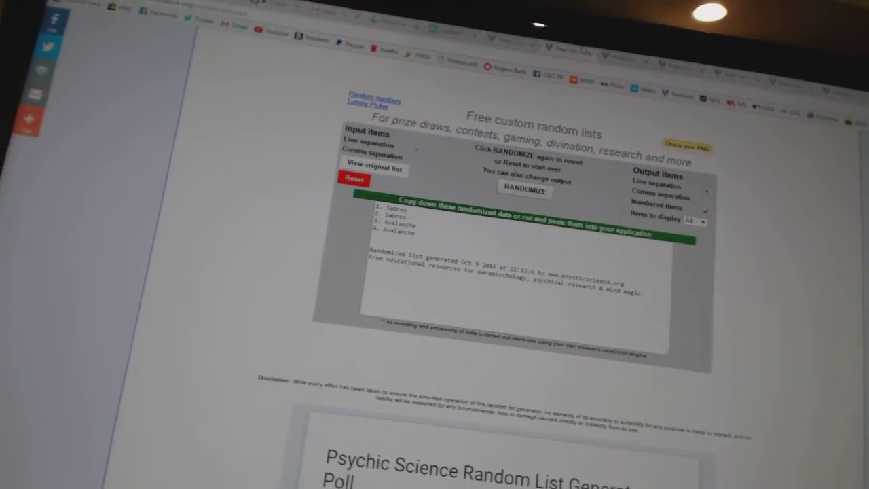
Step: Randomize the Sabres/Avalanche list twice, then the Rangers/Wings/Hawks and Canadiens/Canucks/Ducks/Devils lists
click(510, 148)
click(515, 151)
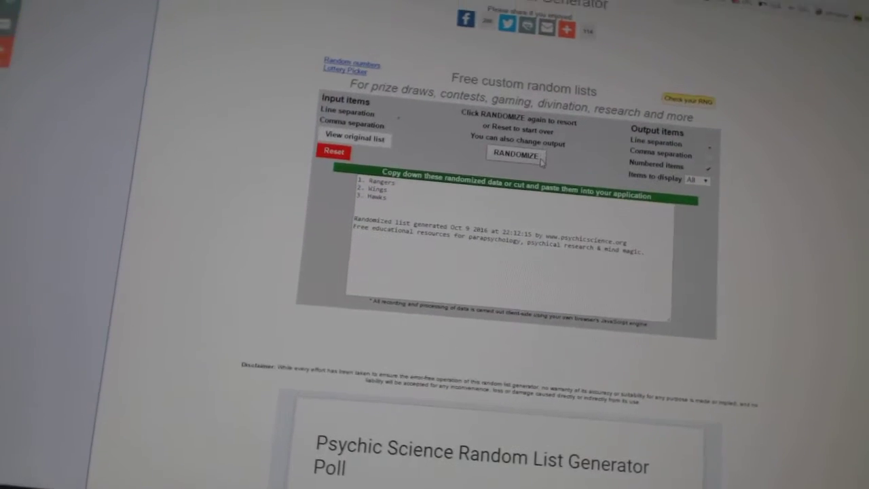
click(516, 152)
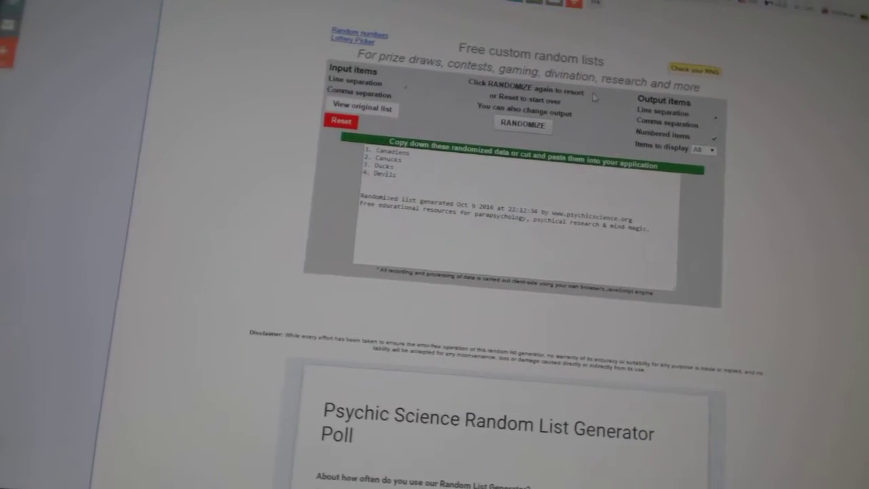
click(493, 128)
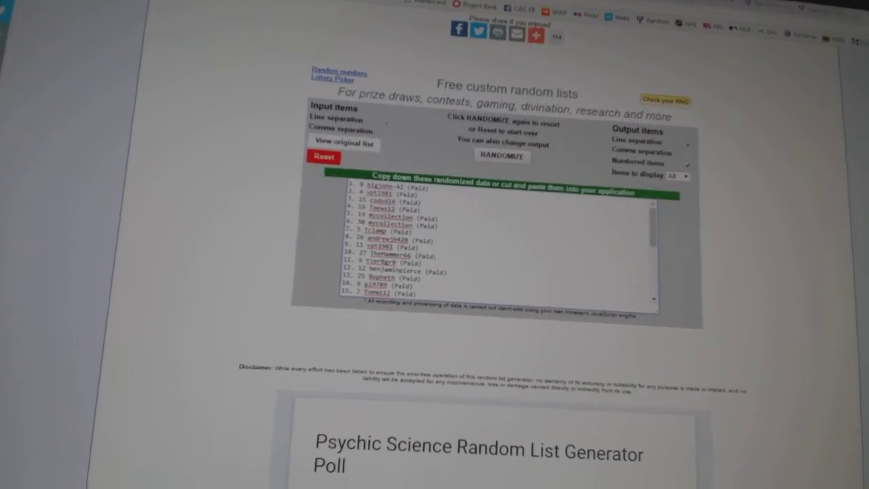
Step: Randomize the paid-username list once more to get a fresh numbered order
click(516, 151)
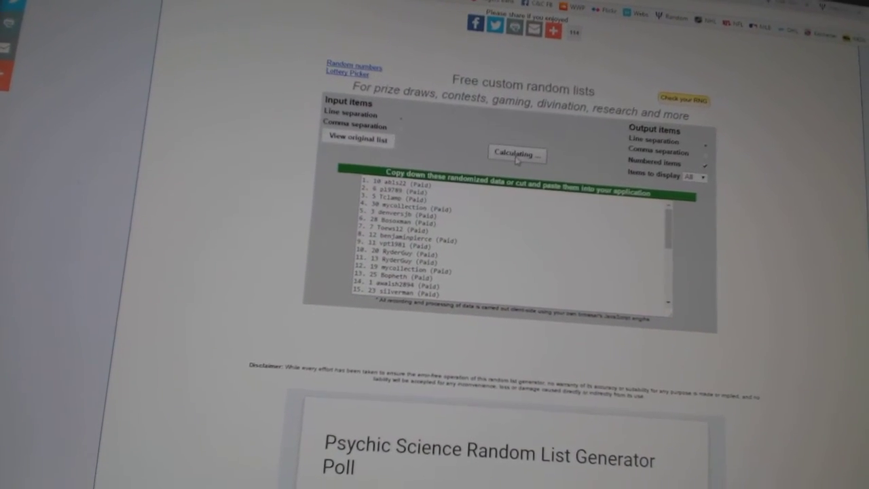